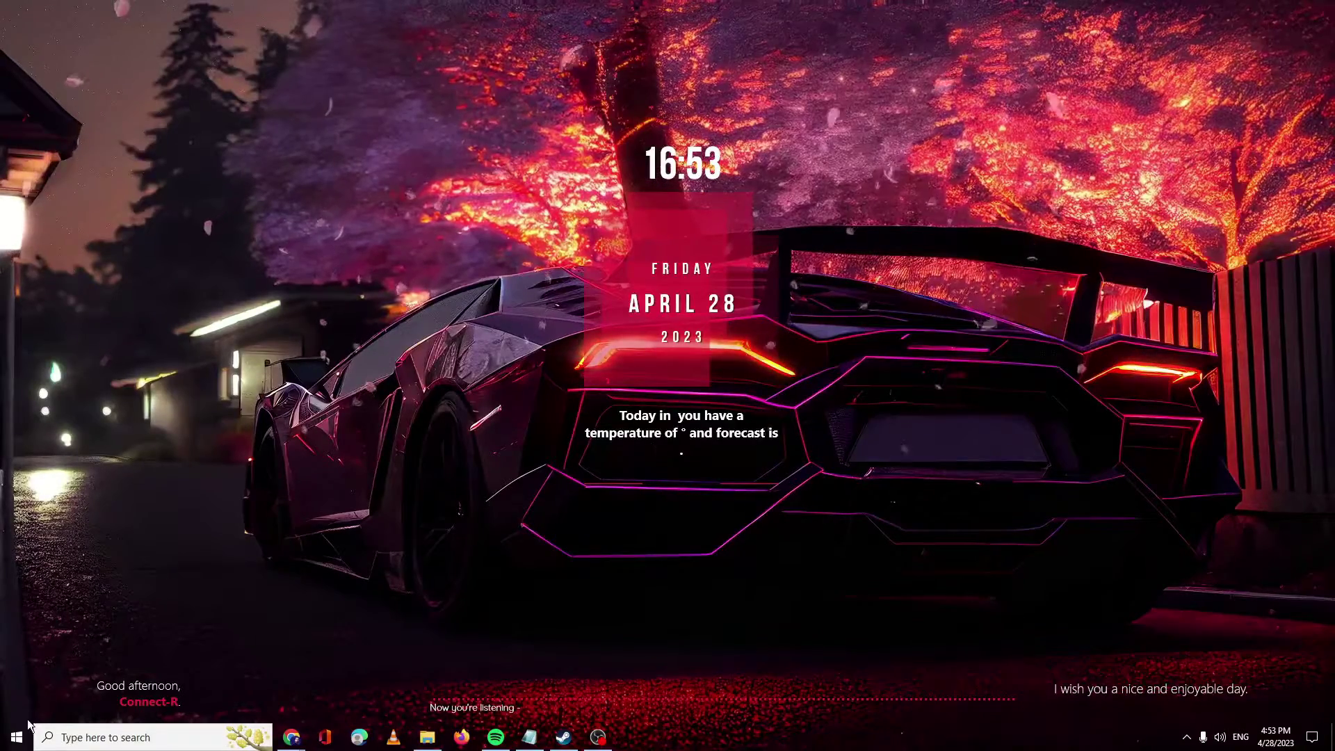
Launch the Settings app from the Start button's Win+X menu
{"action": "right_click", "coordinate": [21, 736]}
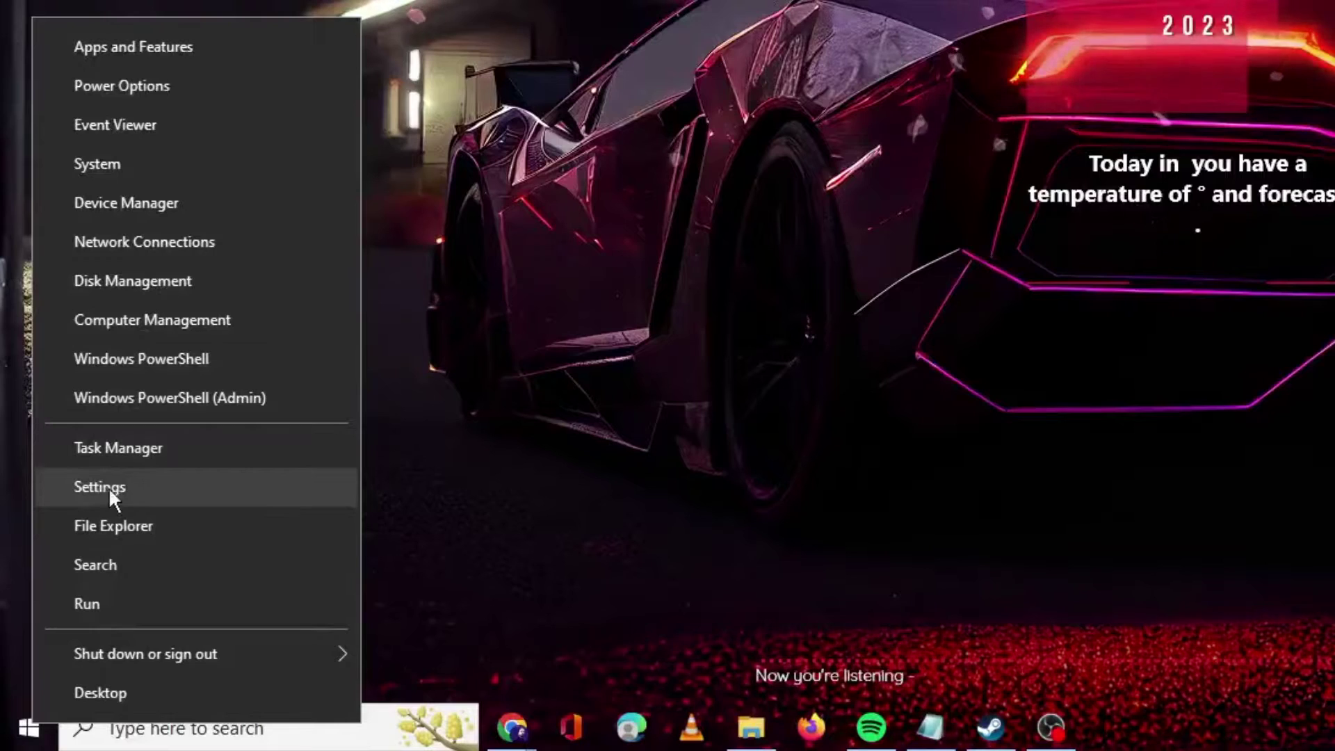
{"action": "left_click", "coordinate": [141, 487]}
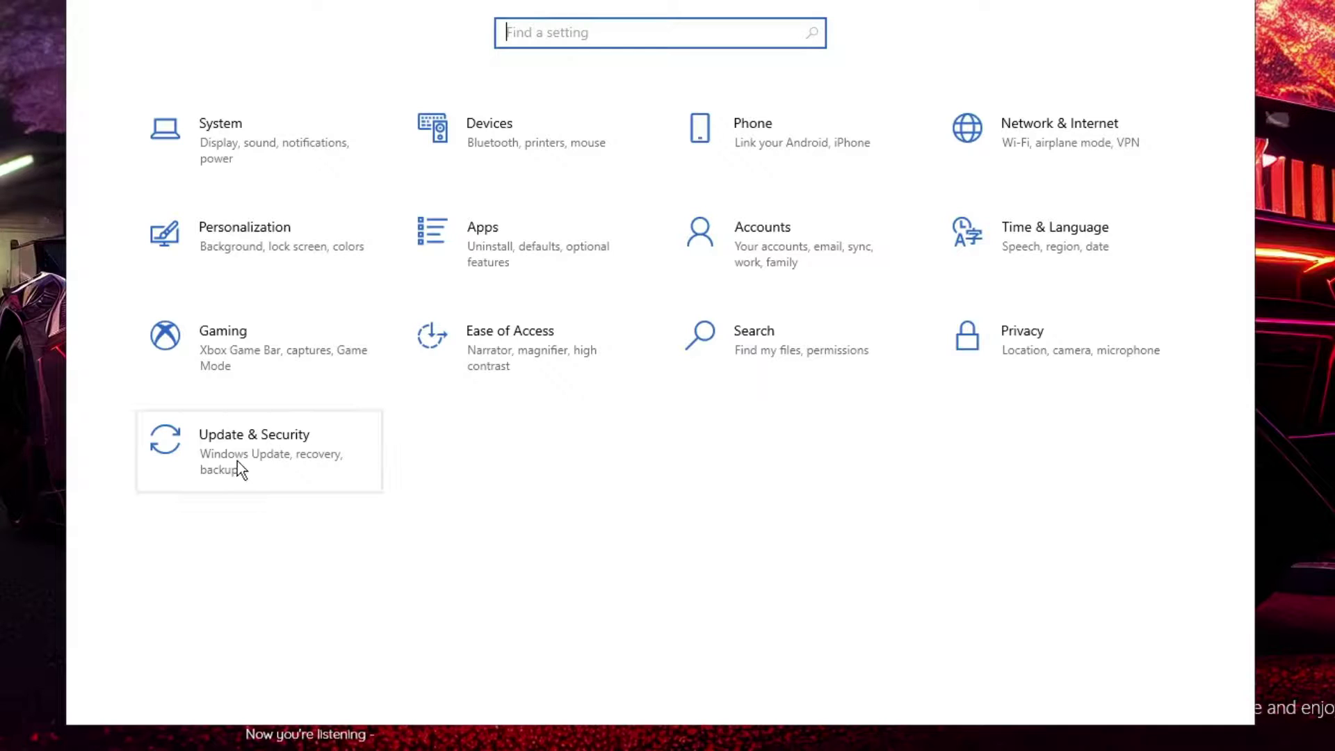
Go to Update & Security and show the Windows Security page
{"action": "left_click", "coordinate": [281, 456]}
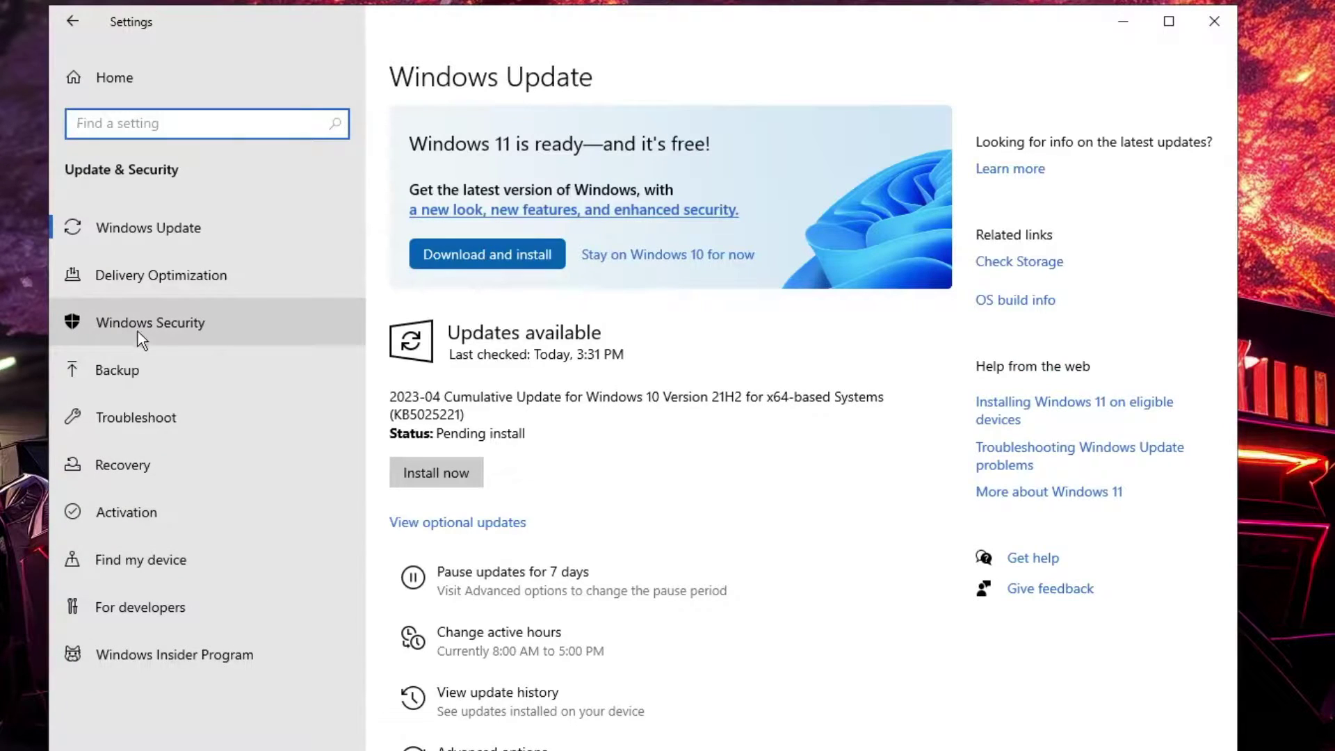
{"action": "left_click", "coordinate": [192, 324]}
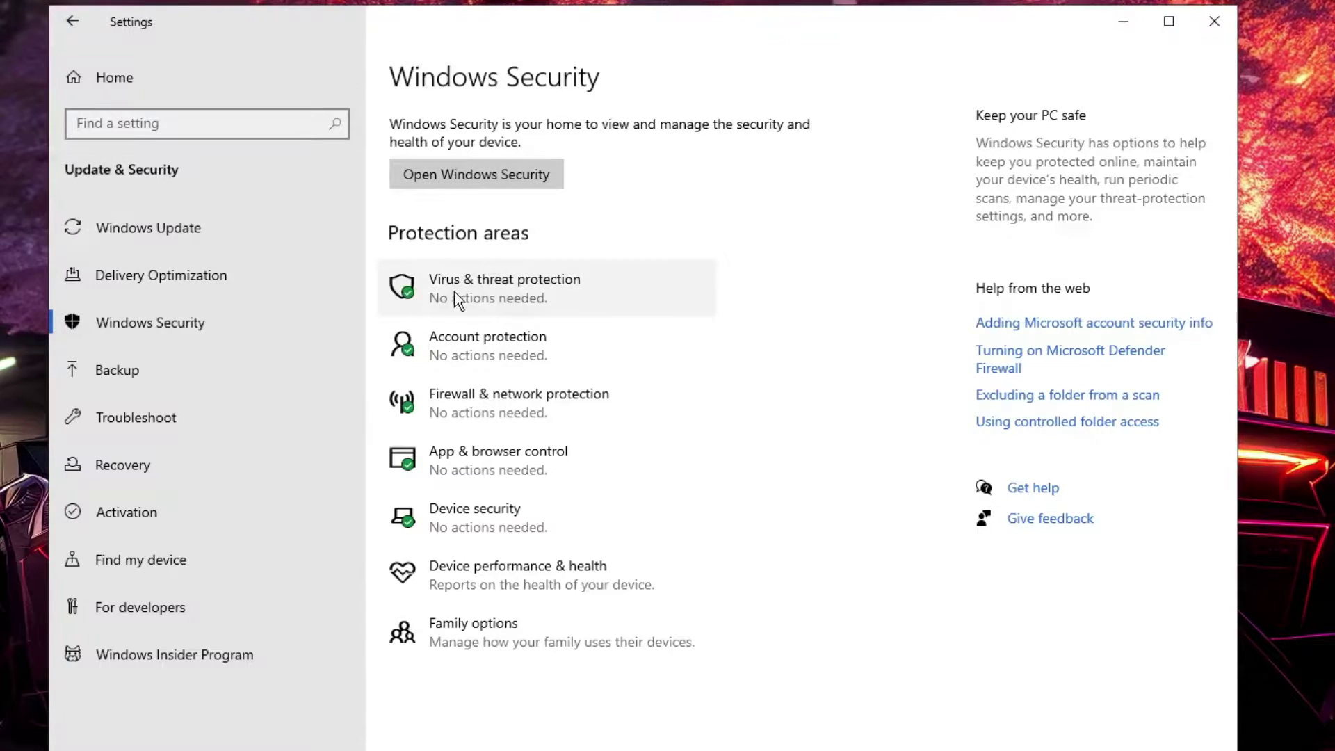
Open Virus & threat protection and its Manage settings page
{"action": "left_click", "coordinate": [528, 286]}
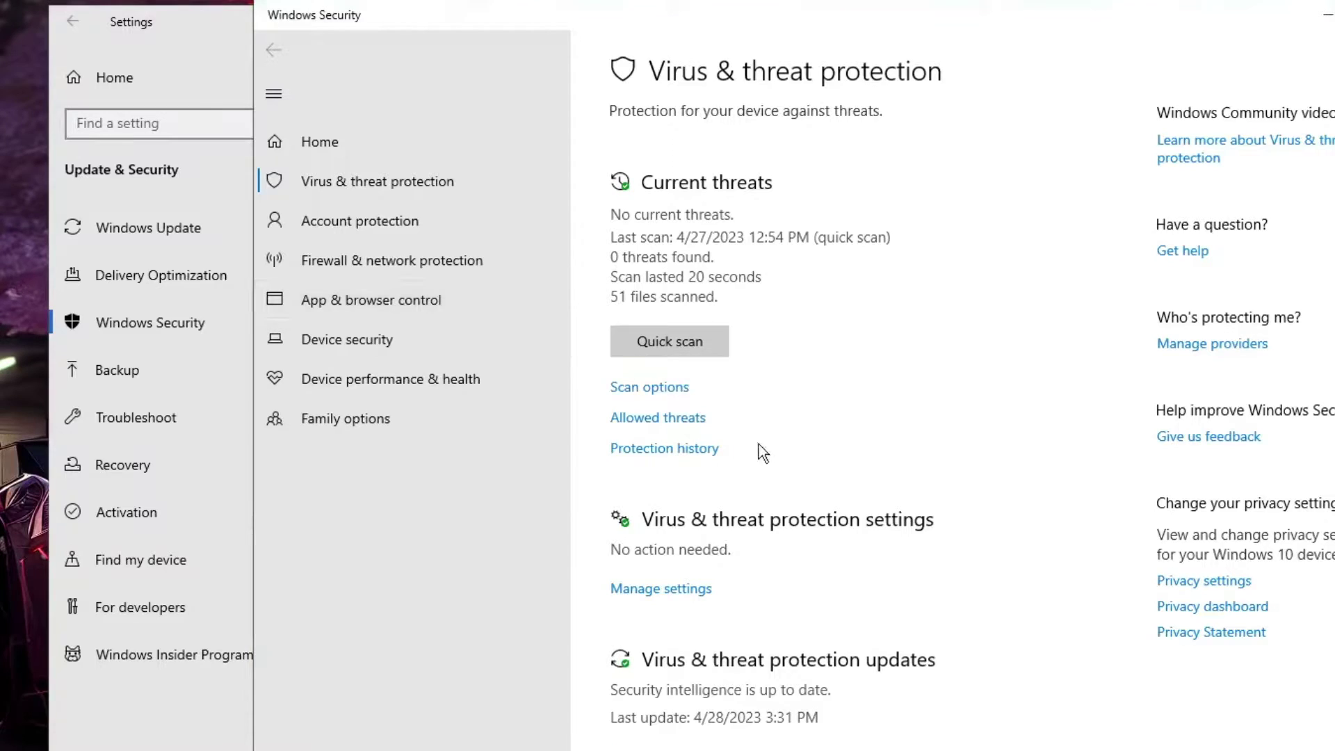
{"action": "left_click_drag", "start_coordinate": [699, 14], "coordinate": [581, 2]}
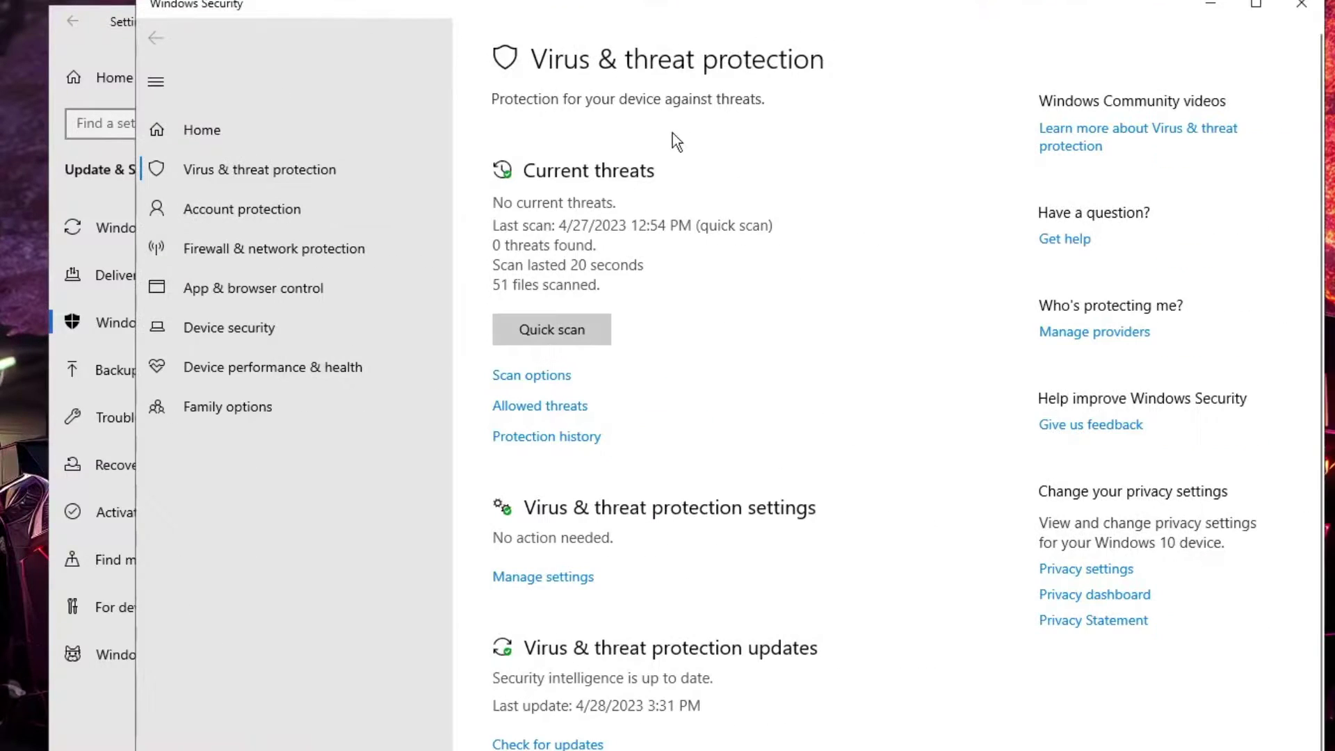
{"action": "scroll", "coordinate": [553, 465], "scroll_direction": "down", "scroll_amount": 1}
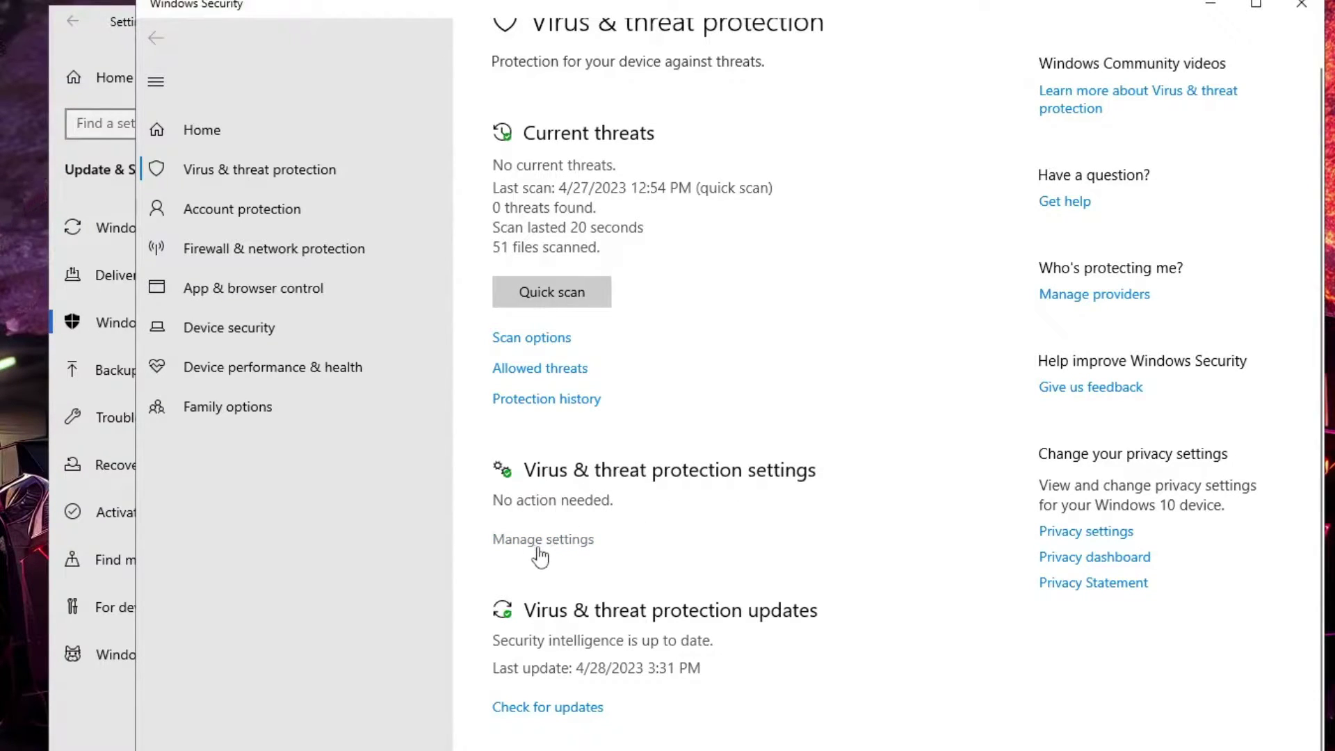
{"action": "left_click", "coordinate": [566, 541]}
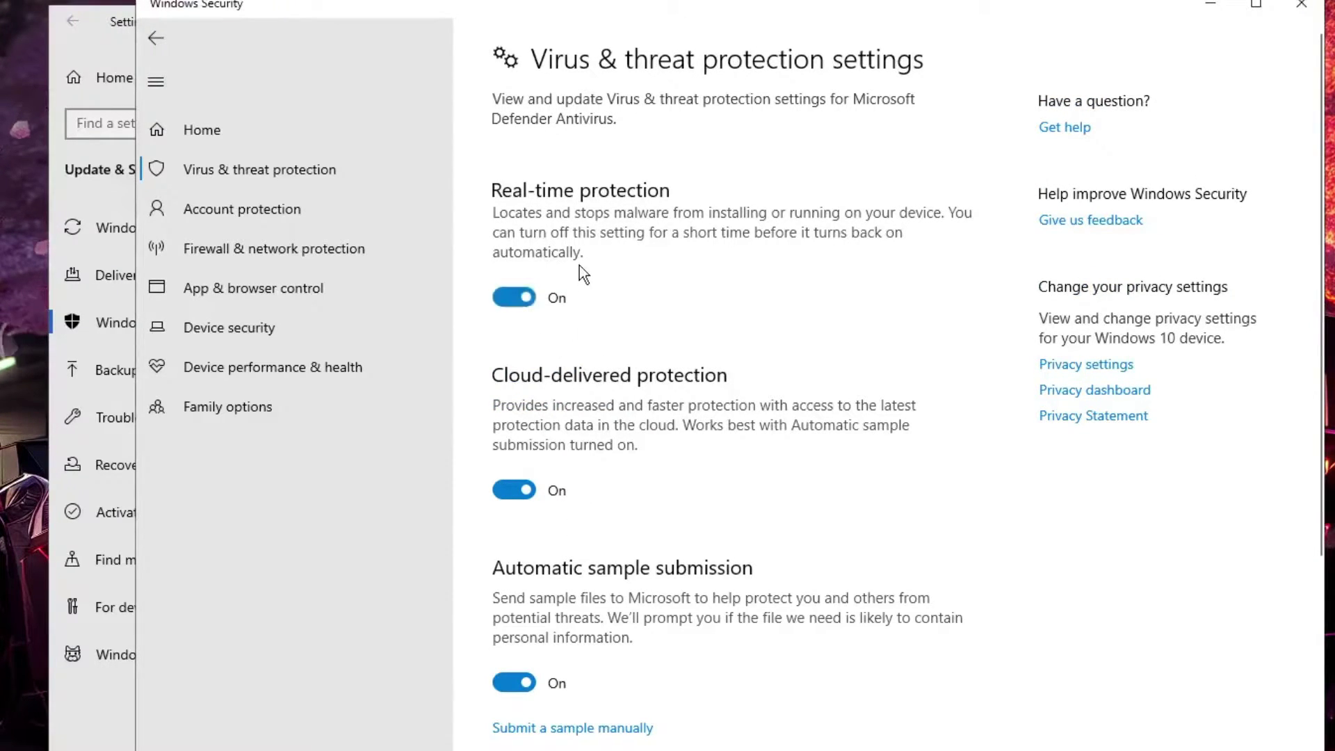
Switch Real-time protection Off and approve the UAC prompt
{"action": "left_click", "coordinate": [523, 299]}
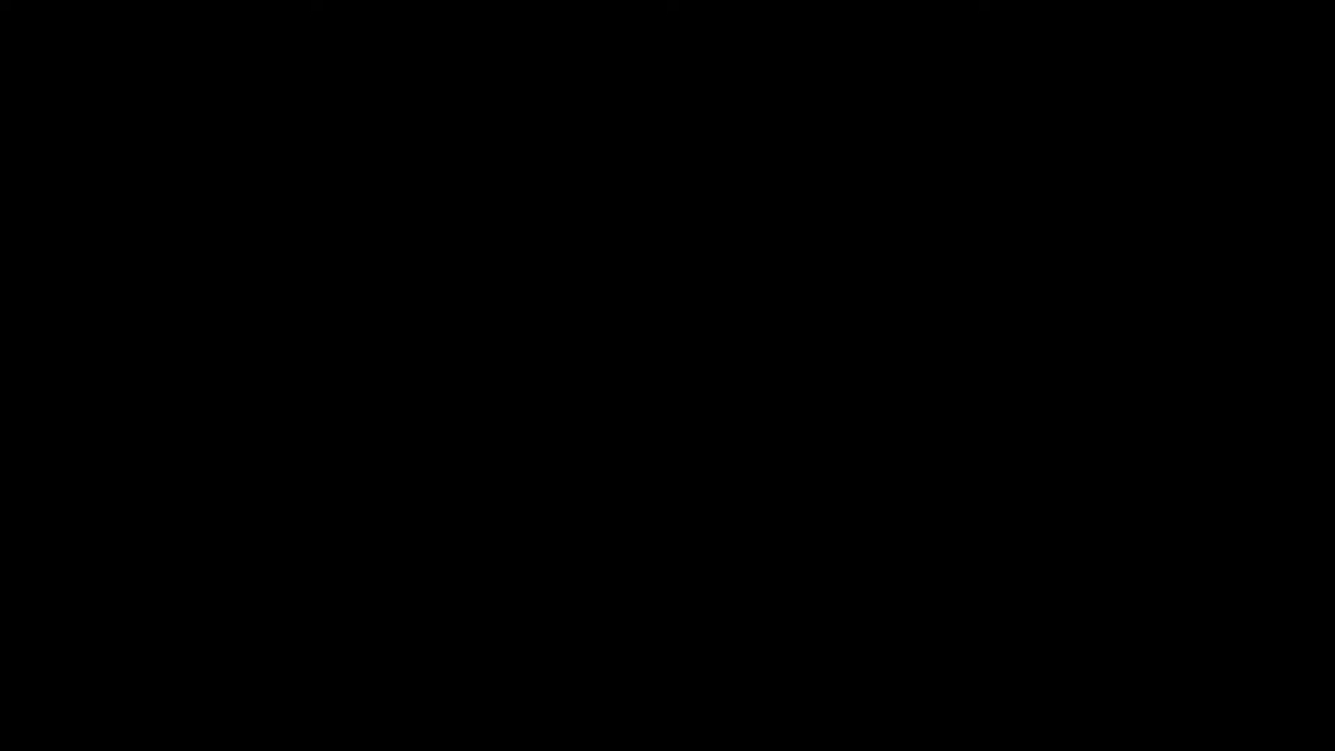
{"action": "left_click", "coordinate": [511, 349]}
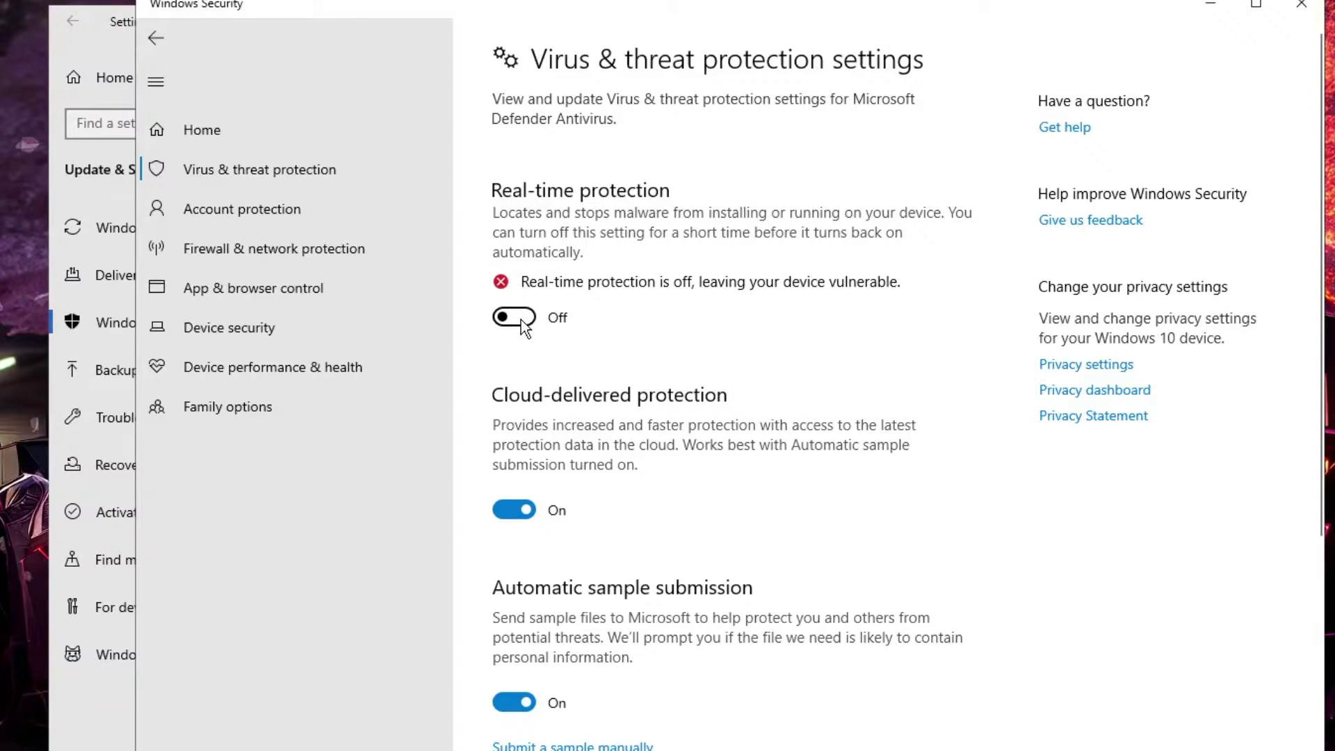
{"action": "scroll", "coordinate": [536, 363], "scroll_direction": "down", "scroll_amount": 2}
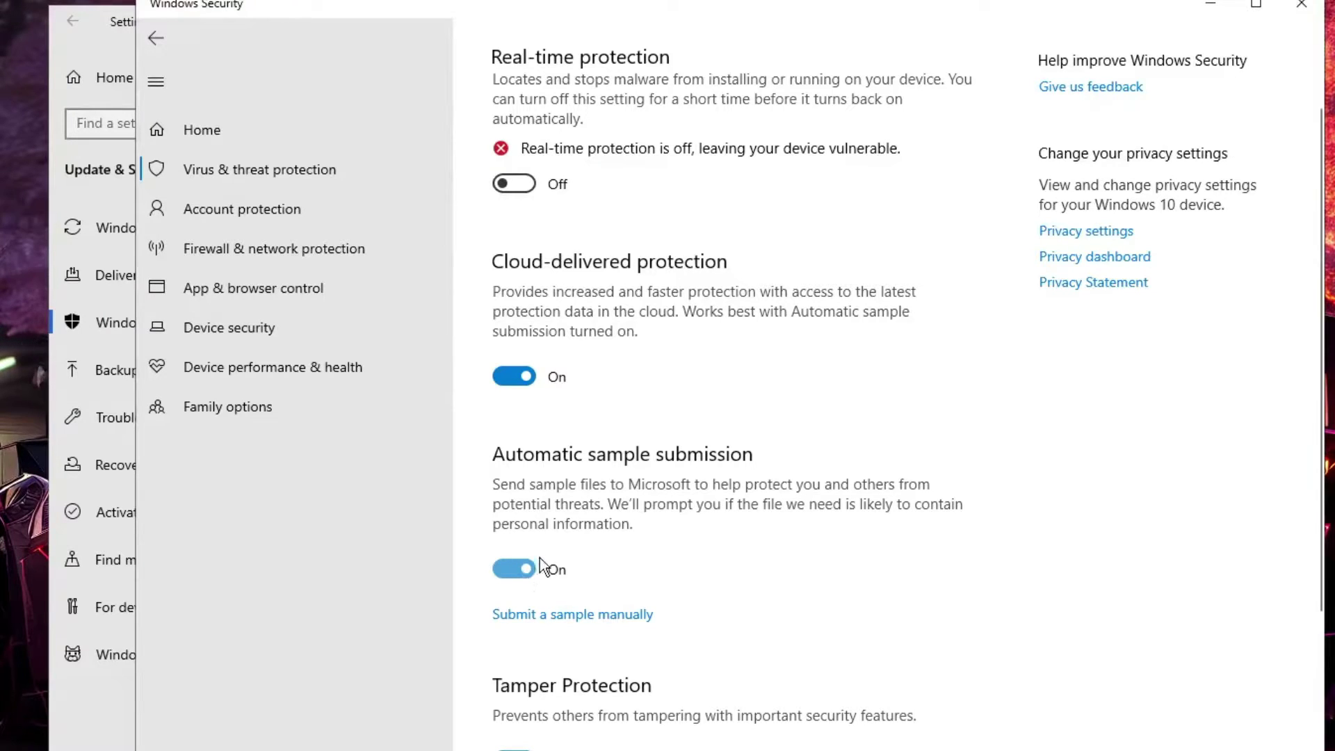
{"action": "scroll", "coordinate": [541, 532], "scroll_direction": "up", "scroll_amount": 2}
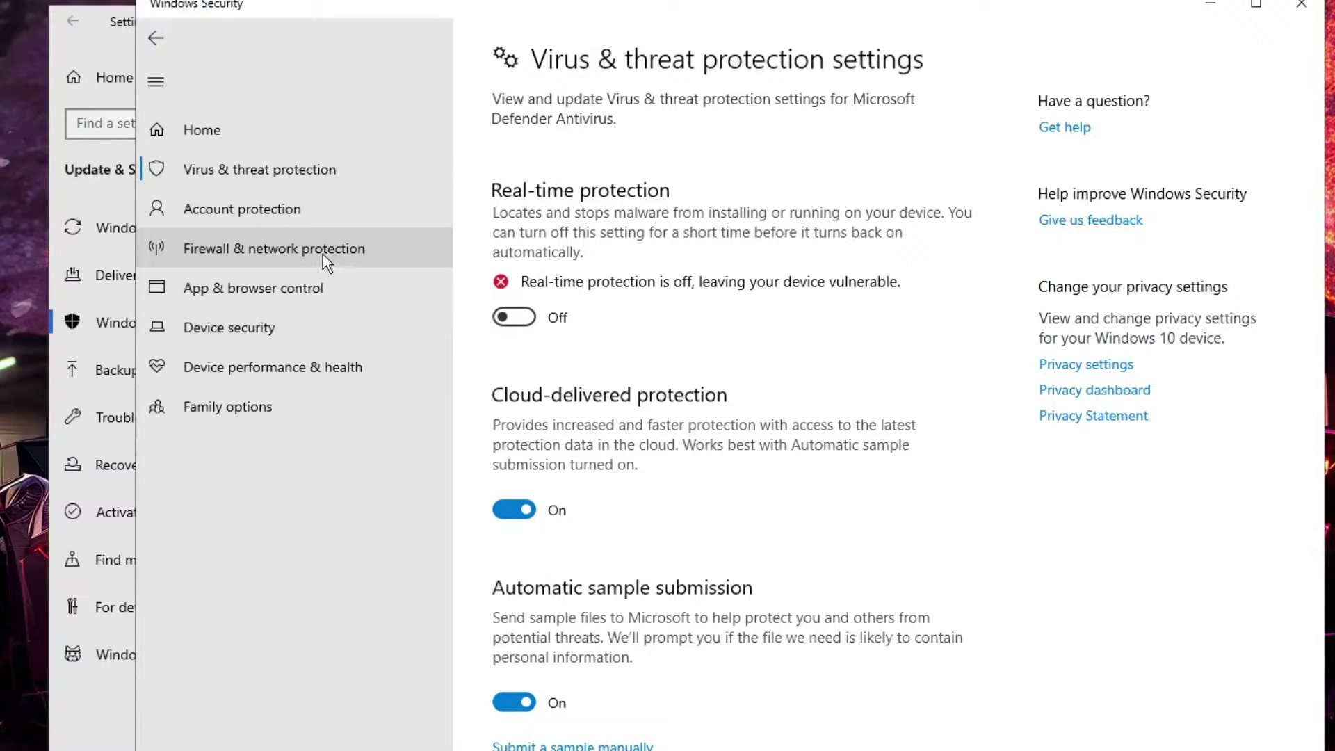
Turn off the Microsoft Defender Firewall for the Domain network, approving UAC
{"action": "left_click", "coordinate": [249, 252]}
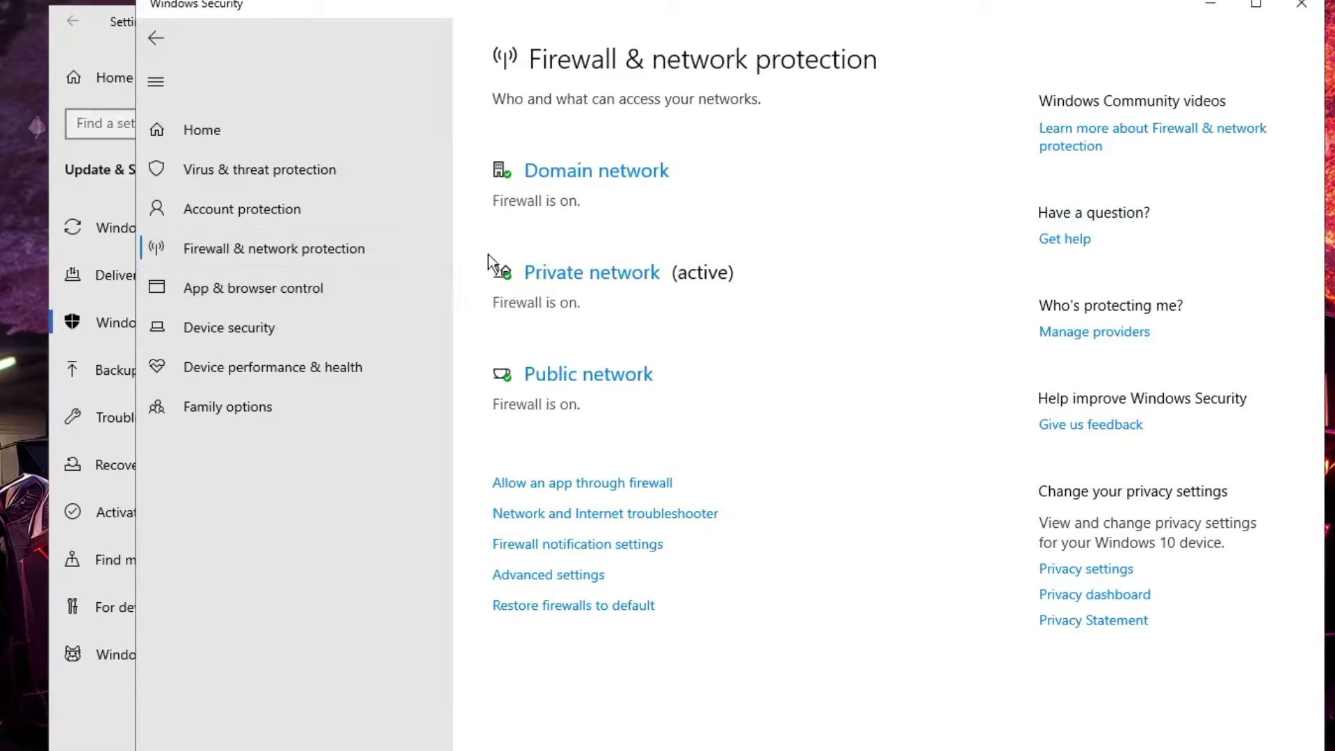
{"action": "left_click", "coordinate": [556, 174]}
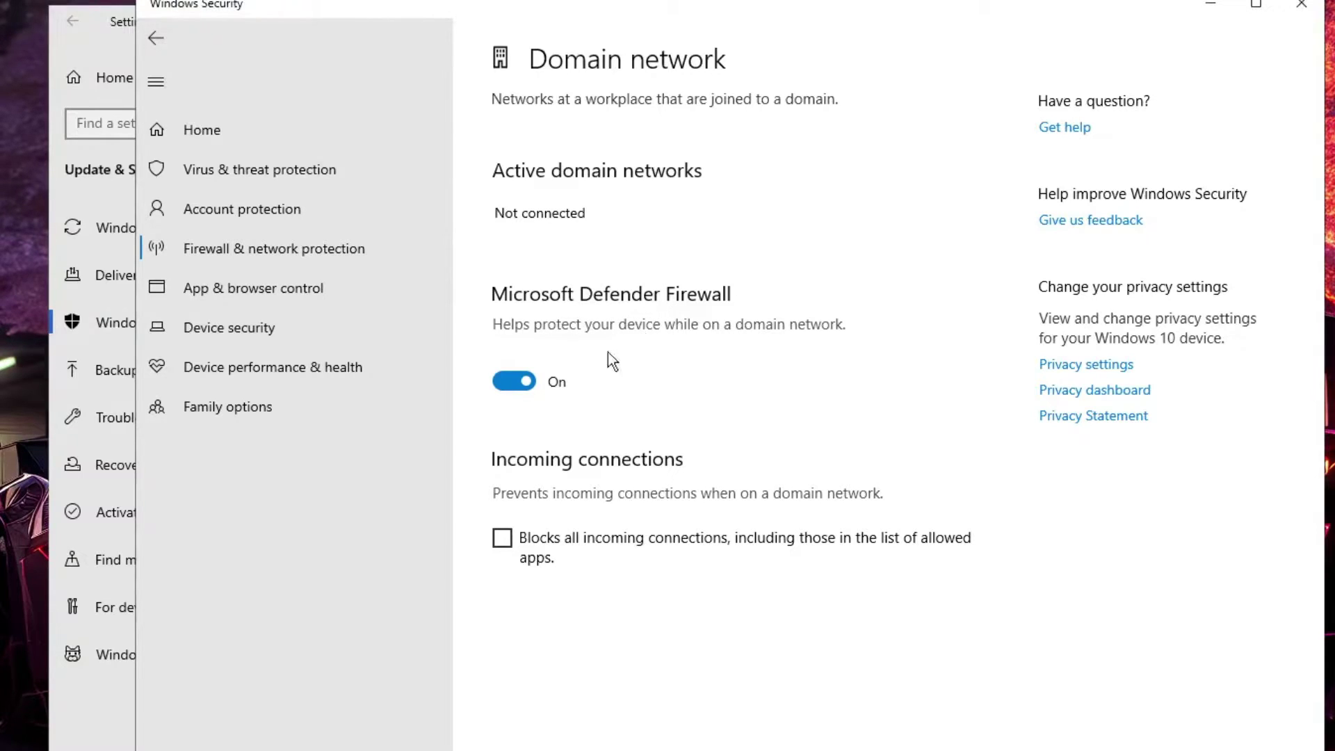
{"action": "left_click", "coordinate": [528, 384]}
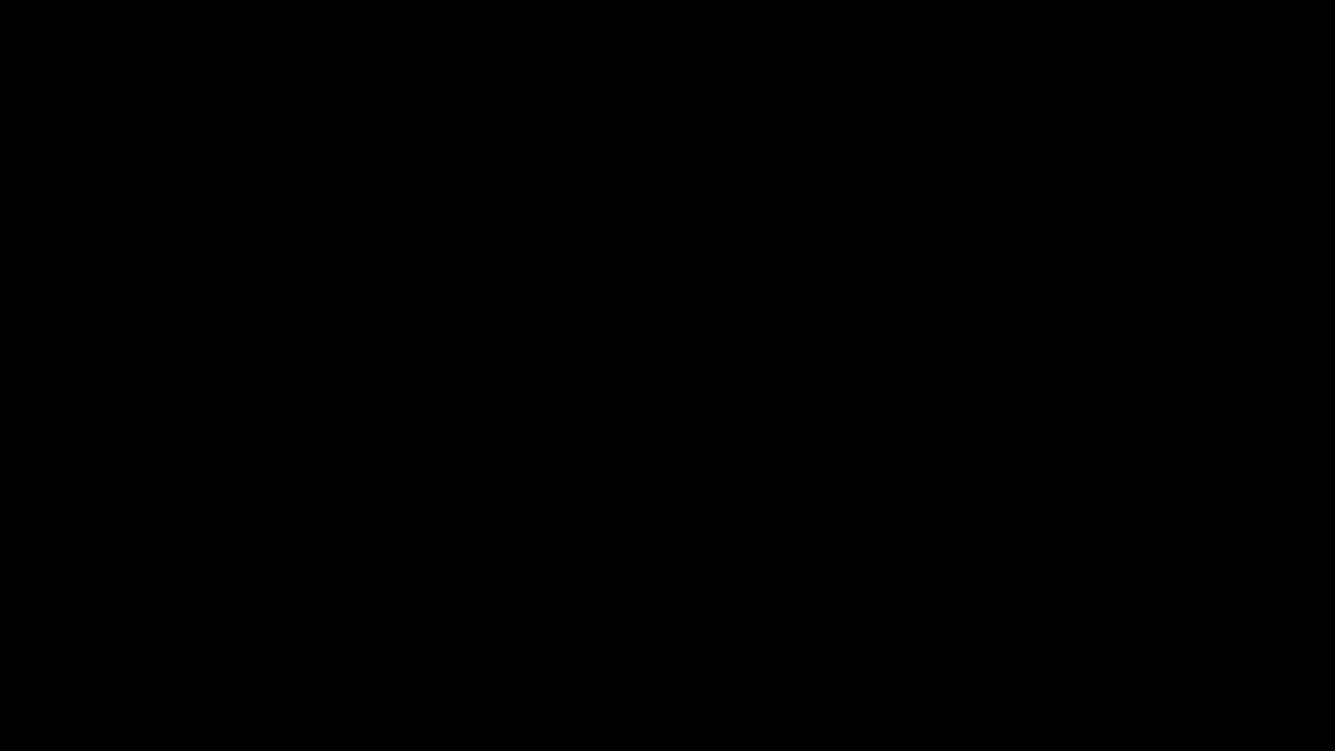
{"action": "left_click", "coordinate": [558, 425]}
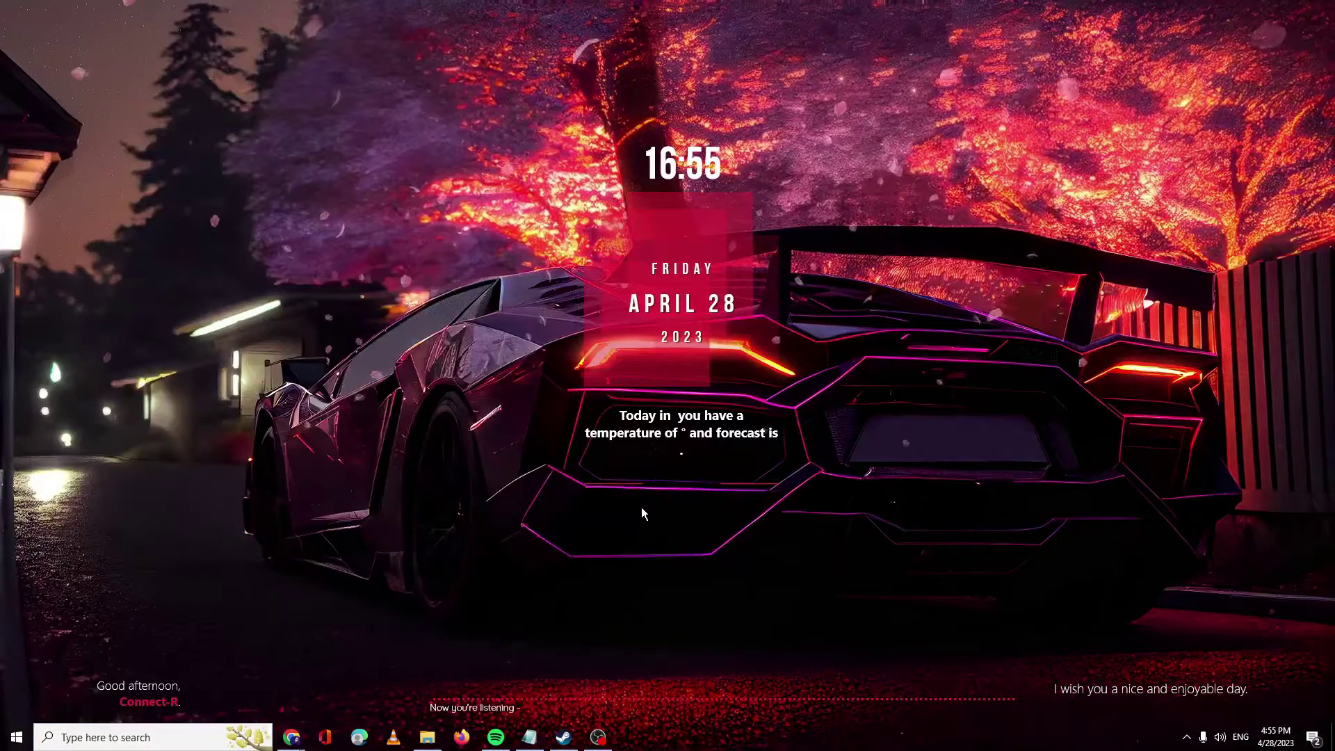
Search for 'regedit' and launch Registry Editor
{"action": "left_click", "coordinate": [180, 737]}
{"action": "type", "text": "rege"}
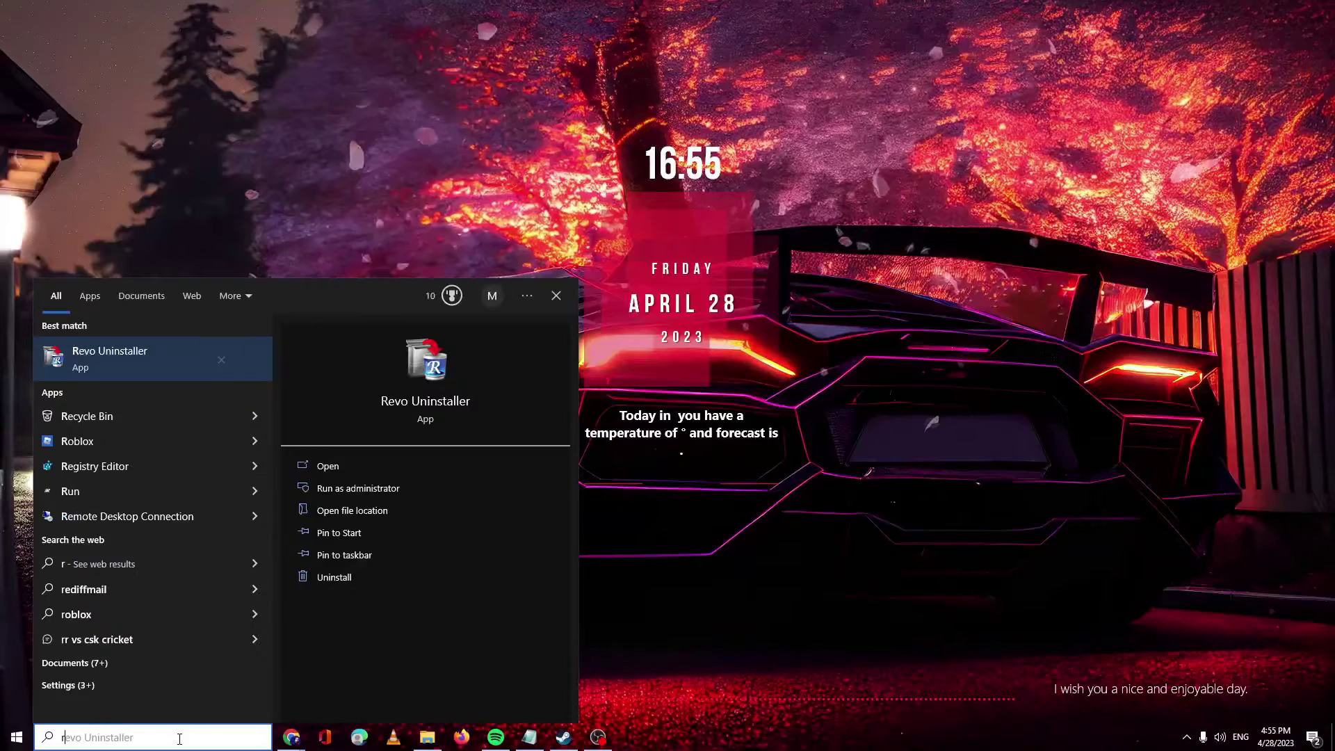
{"action": "type", "text": "dit"}
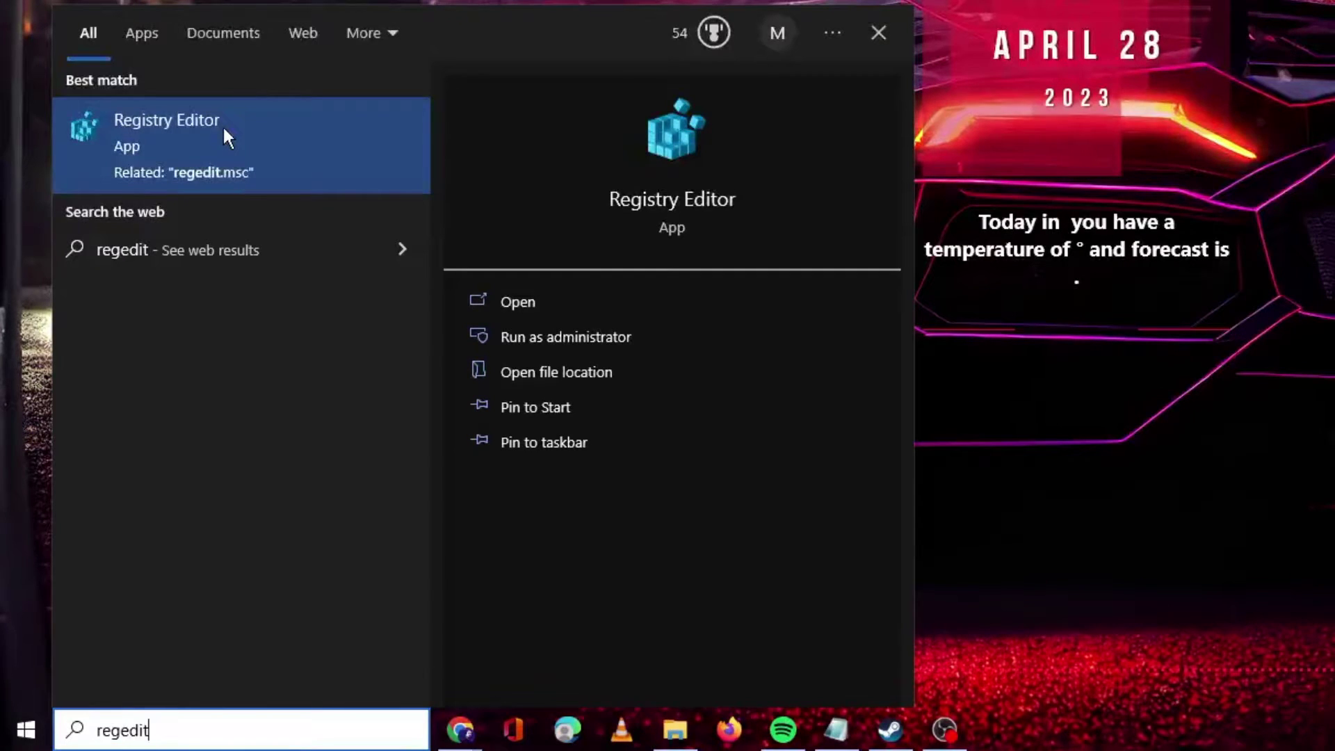
{"action": "left_click", "coordinate": [223, 125]}
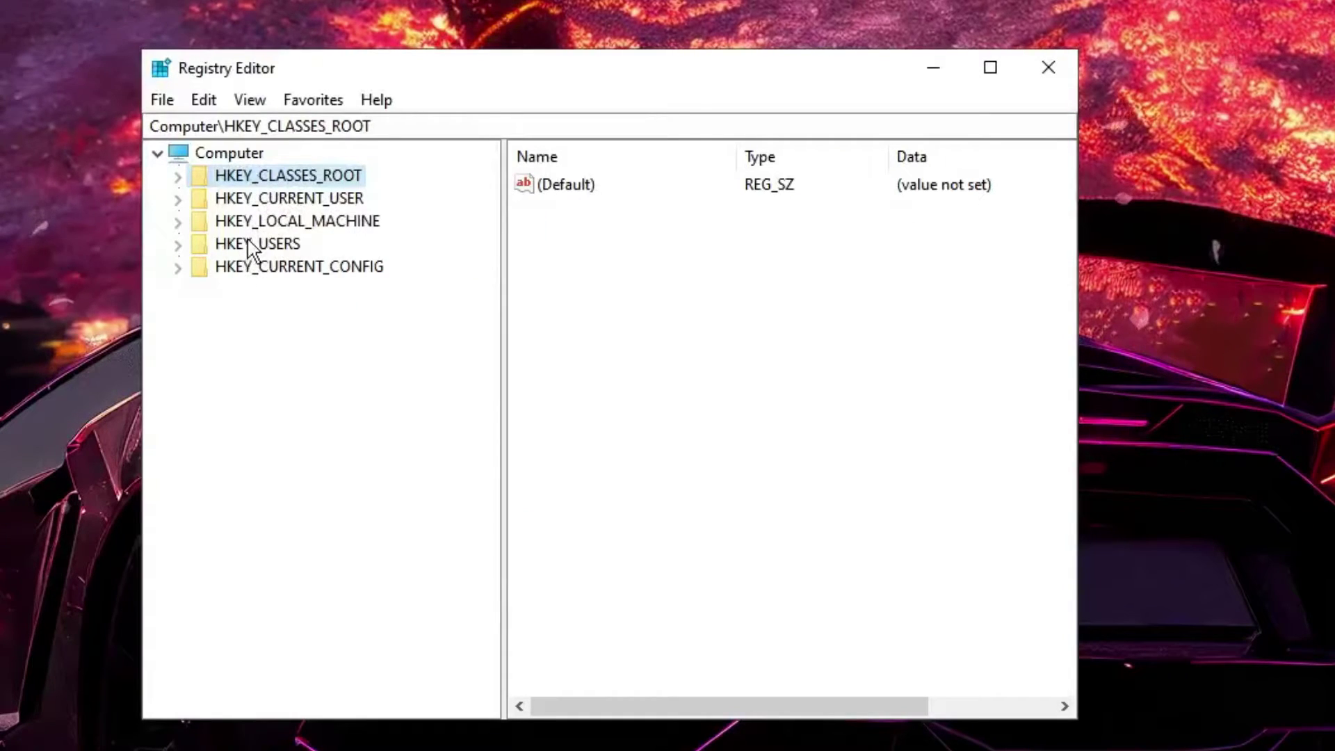
Expand HKEY_LOCAL_MACHINE and SOFTWARE, scrolling down toward Policies
{"action": "double_click", "coordinate": [301, 221]}
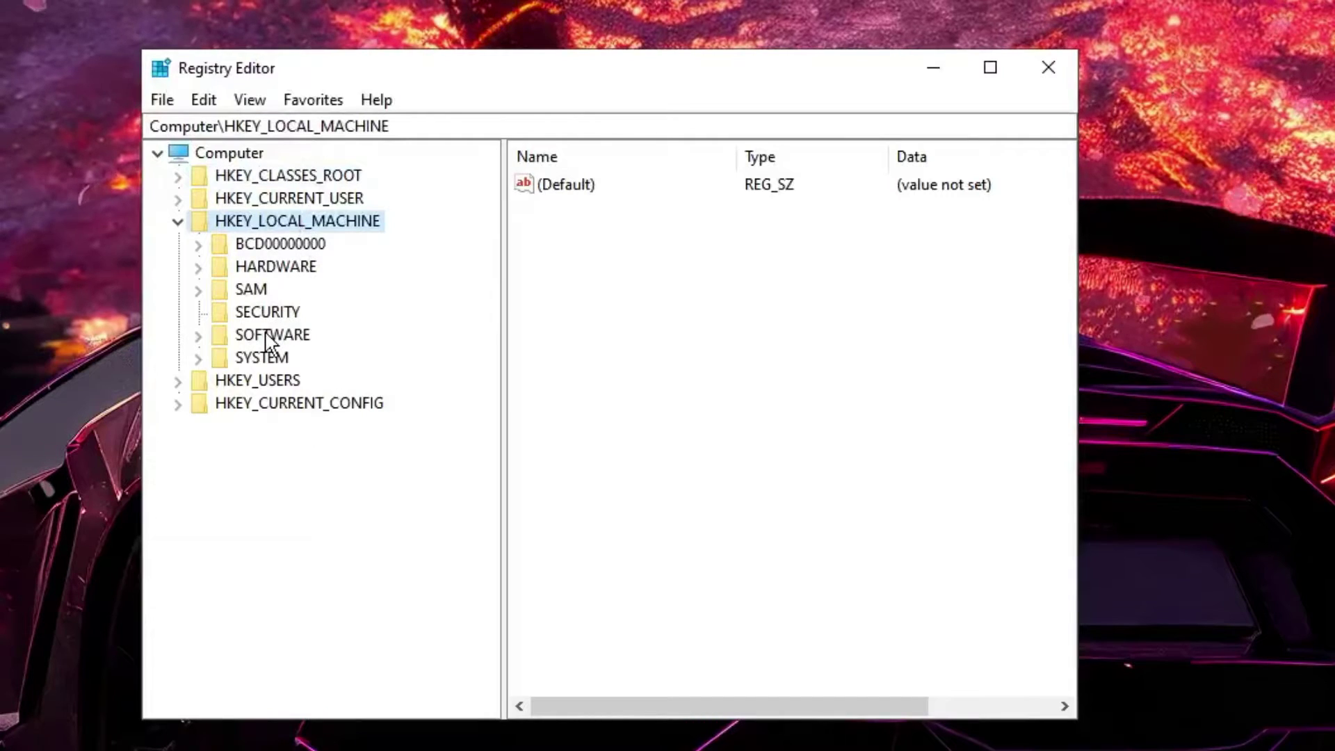
{"action": "double_click", "coordinate": [269, 336]}
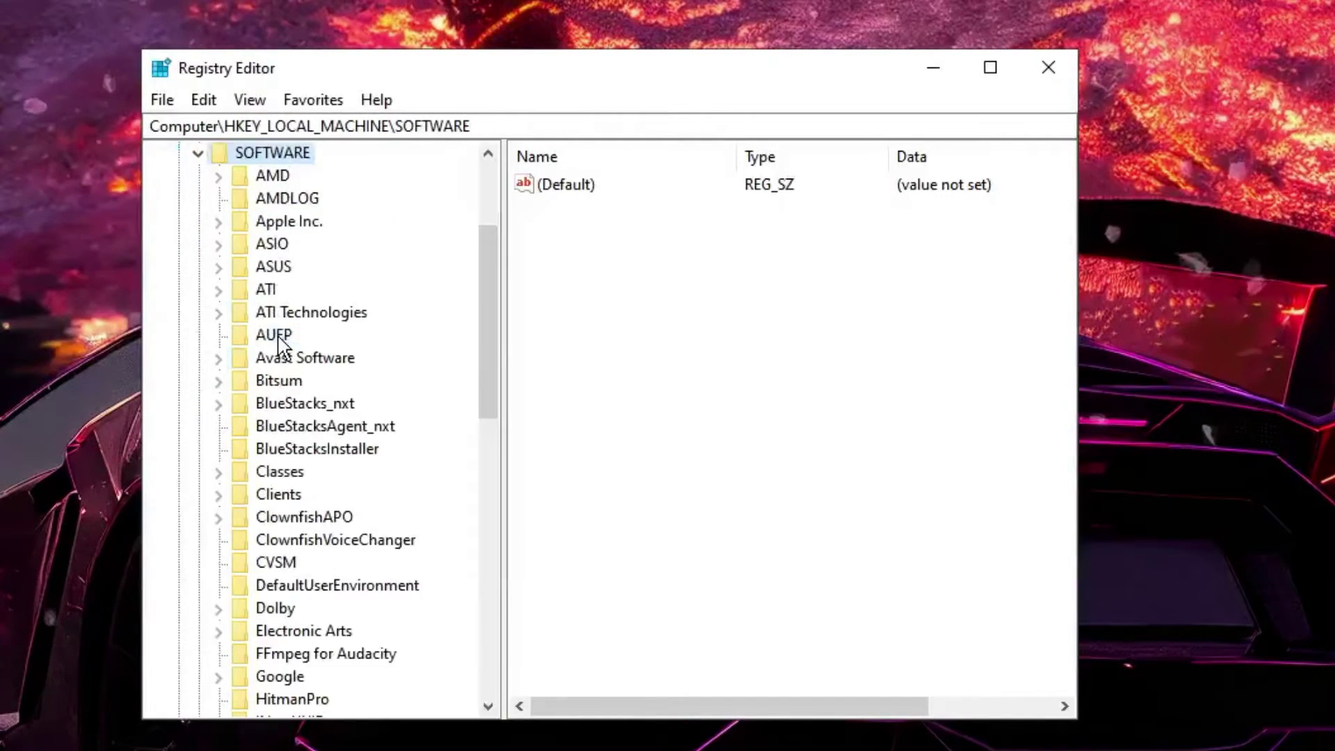
{"action": "left_click", "coordinate": [307, 425]}
{"action": "scroll", "coordinate": [337, 421], "scroll_direction": "down", "scroll_amount": 3}
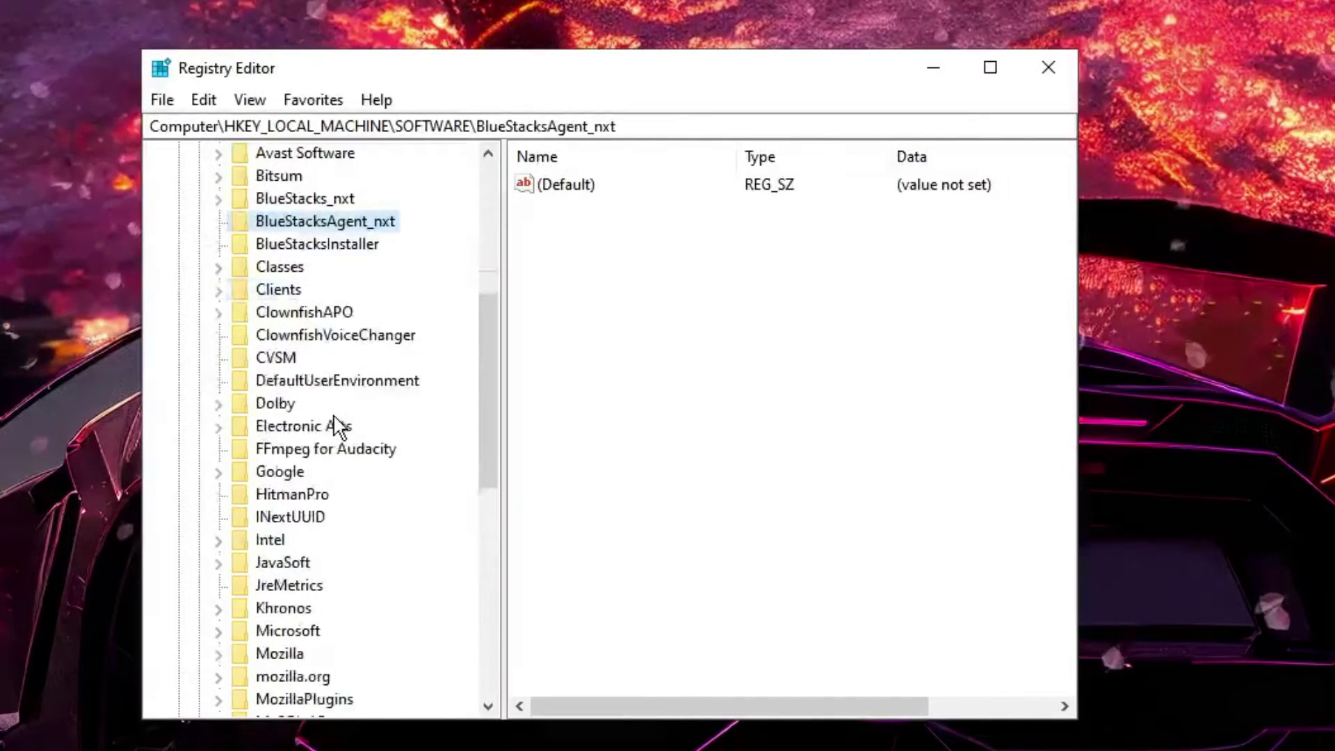
{"action": "scroll", "coordinate": [336, 419], "scroll_direction": "down", "scroll_amount": 1}
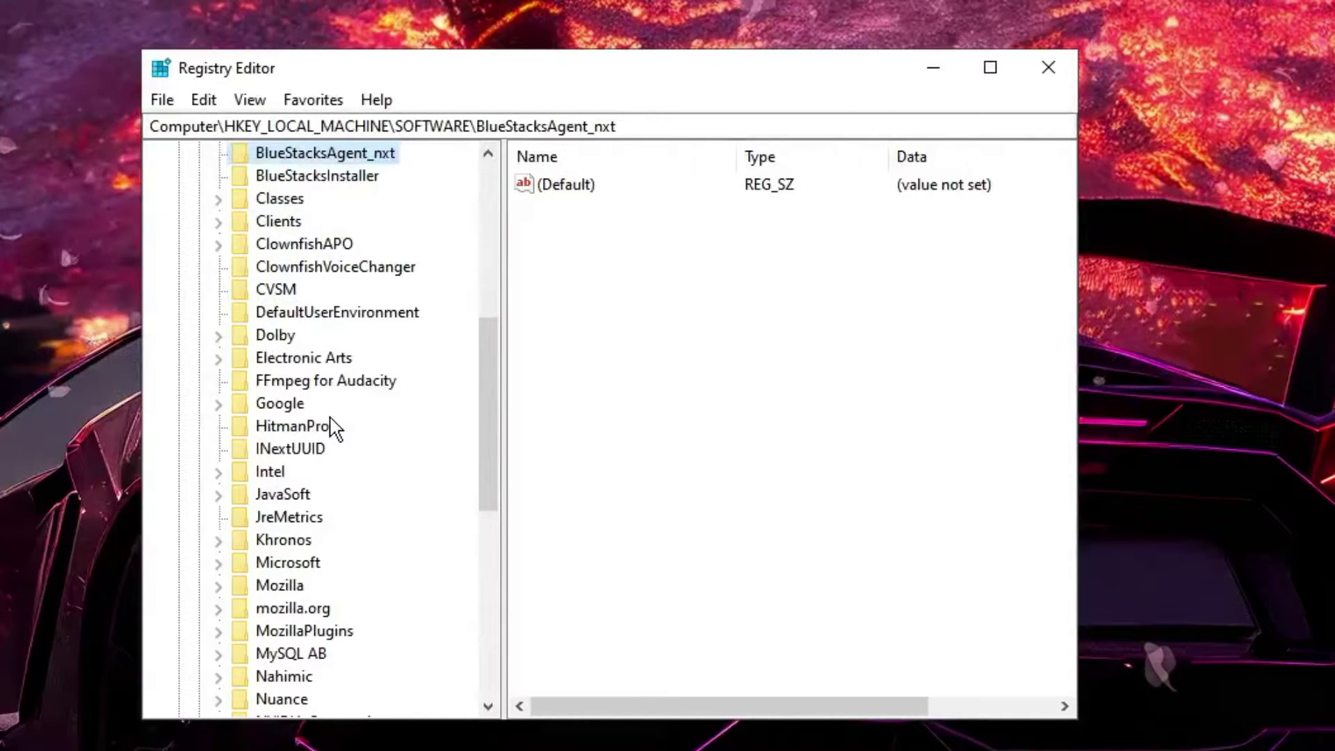
{"action": "scroll", "coordinate": [335, 428], "scroll_direction": "down", "scroll_amount": 4}
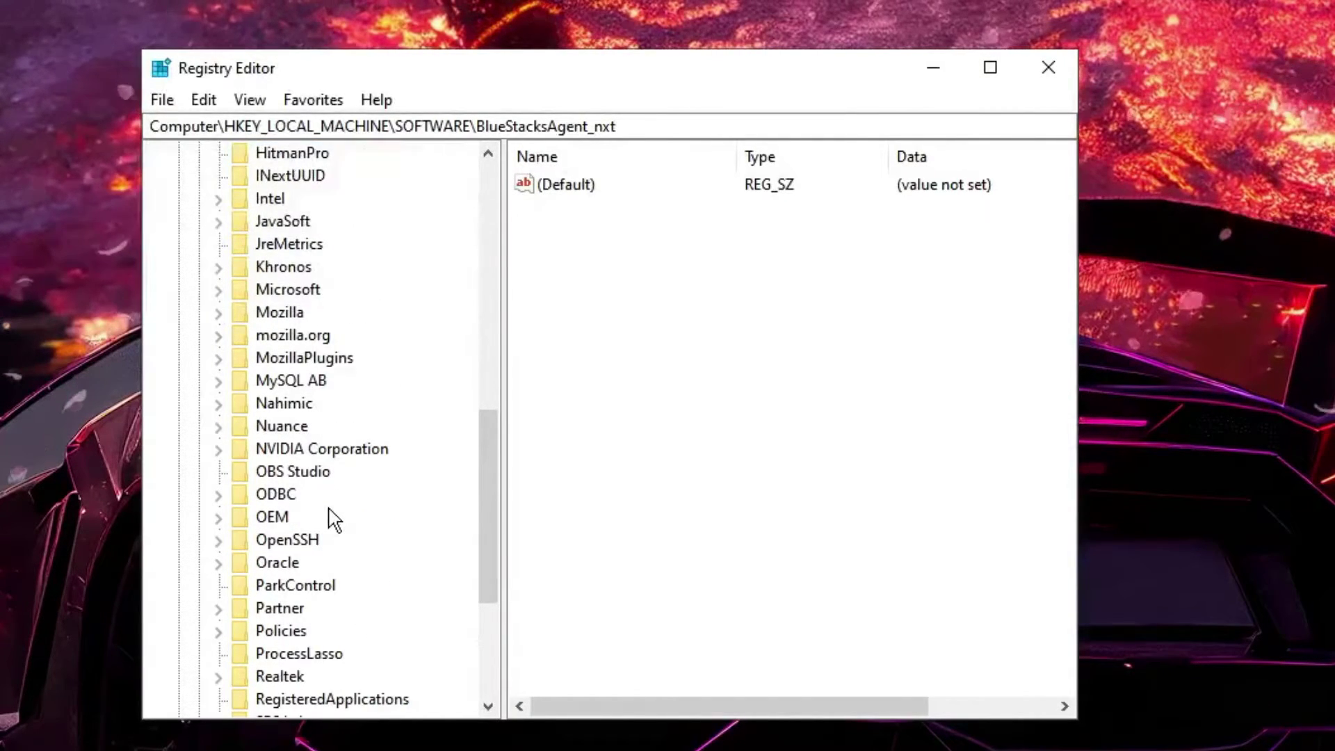
Expand Policies and then its Microsoft subkey
{"action": "left_click", "coordinate": [297, 630]}
{"action": "scroll", "coordinate": [307, 507], "scroll_direction": "down", "scroll_amount": 2}
{"action": "double_click", "coordinate": [307, 495]}
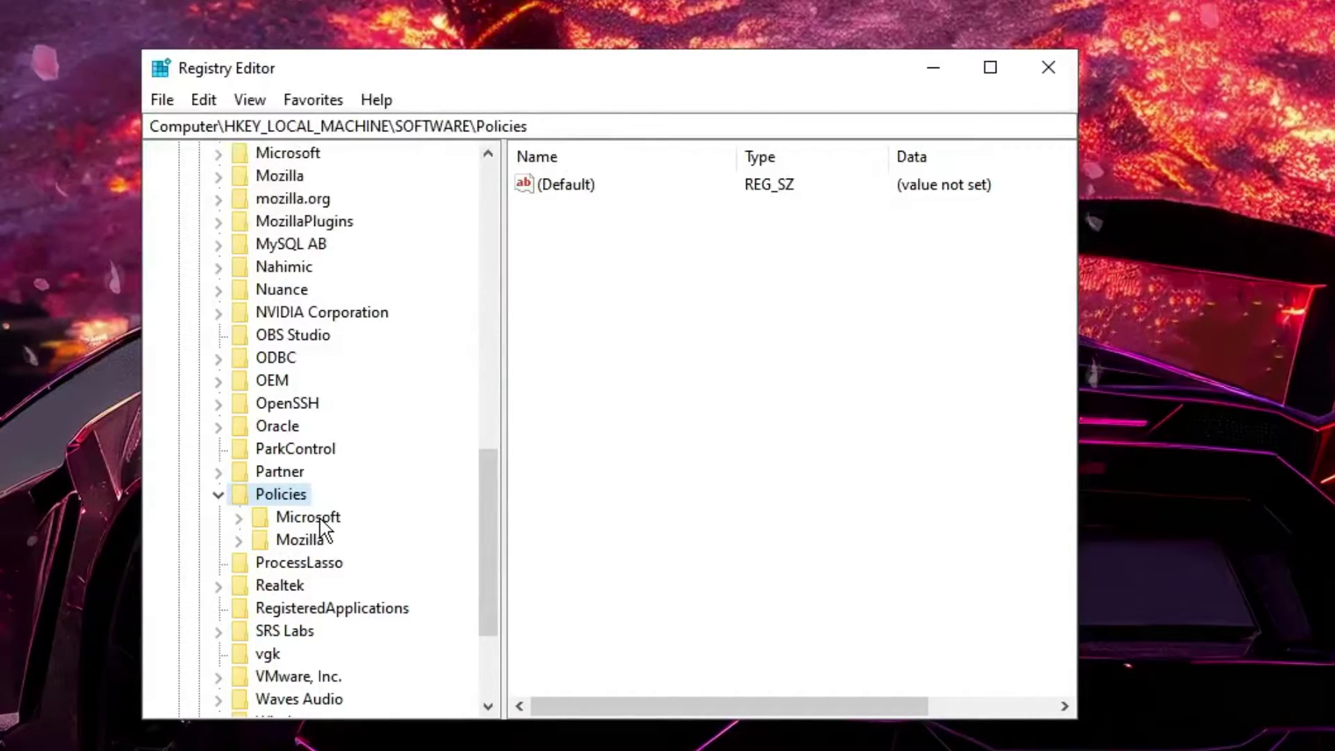
{"action": "double_click", "coordinate": [321, 520]}
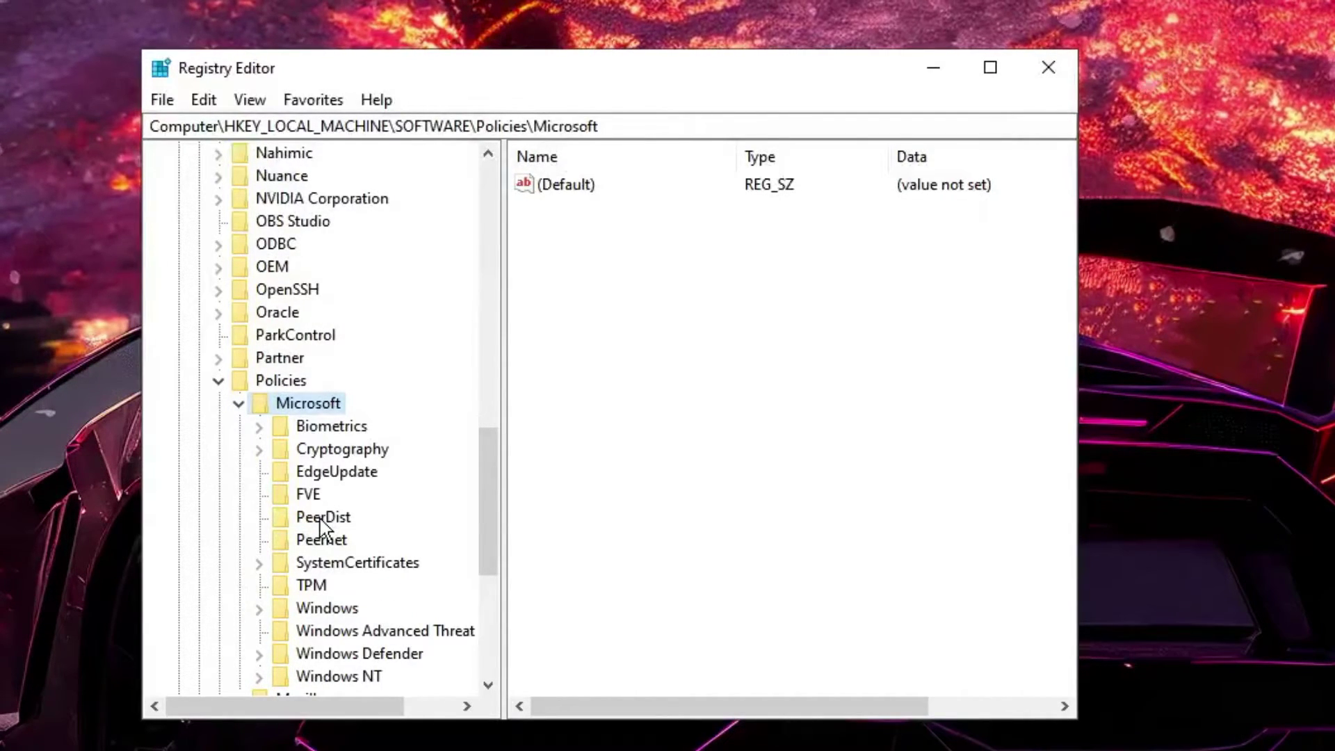
{"action": "scroll", "coordinate": [321, 523], "scroll_direction": "down", "scroll_amount": 1}
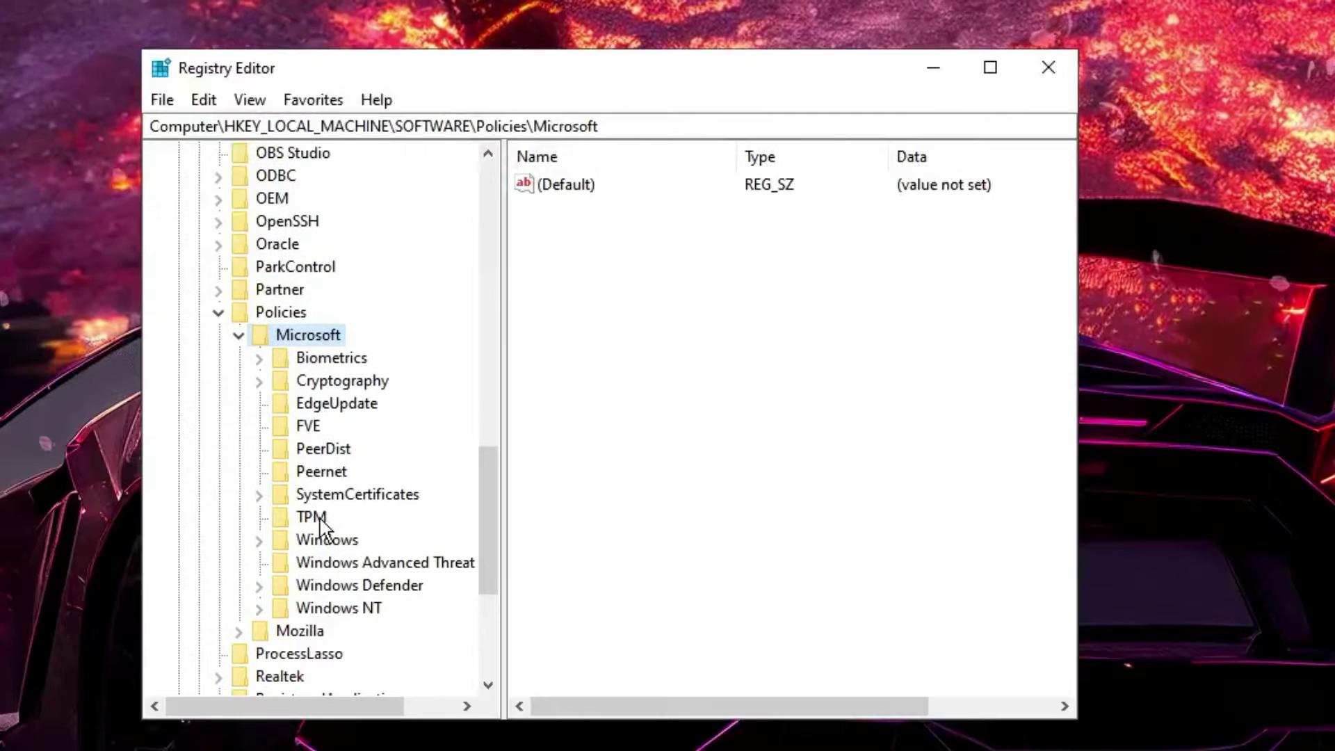
Add a new DWORD (32-bit) Value under the Windows Defender key
{"action": "left_click", "coordinate": [360, 589]}
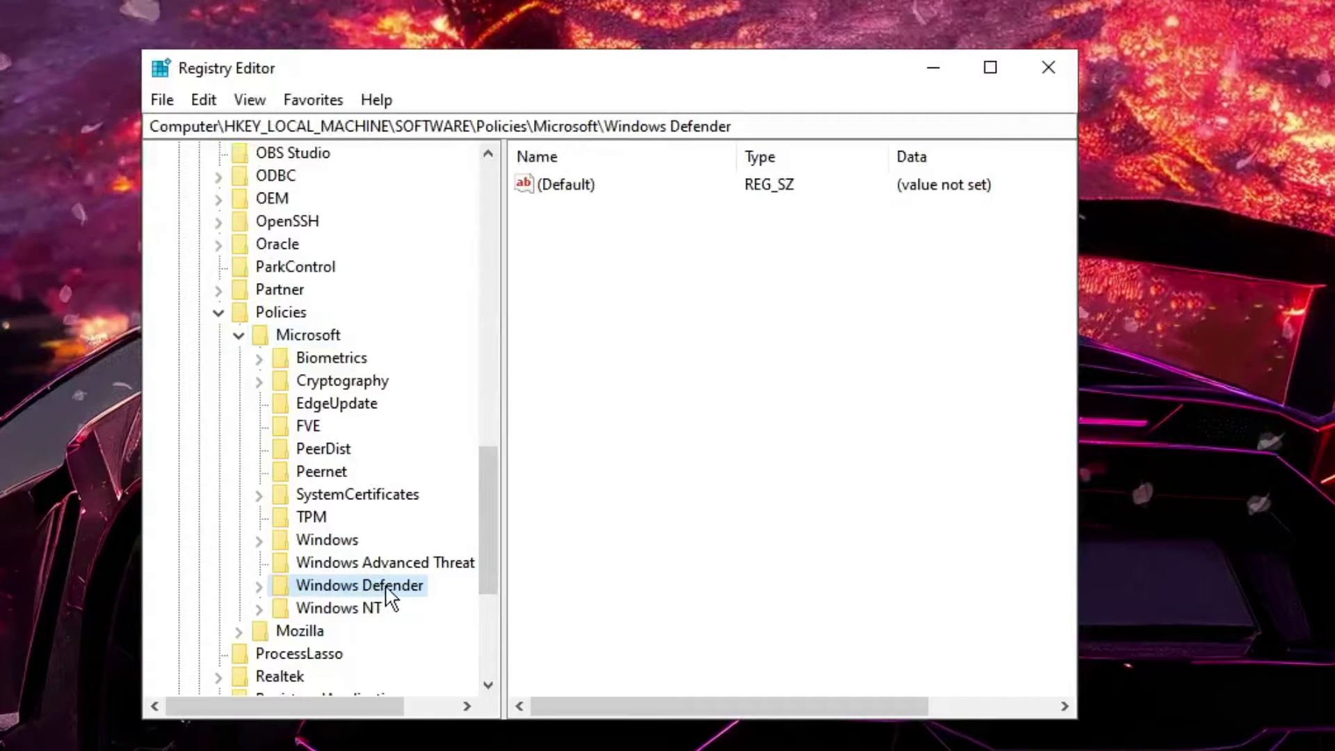
{"action": "right_click", "coordinate": [380, 591]}
{"action": "mouse_move", "coordinate": [421, 634]}
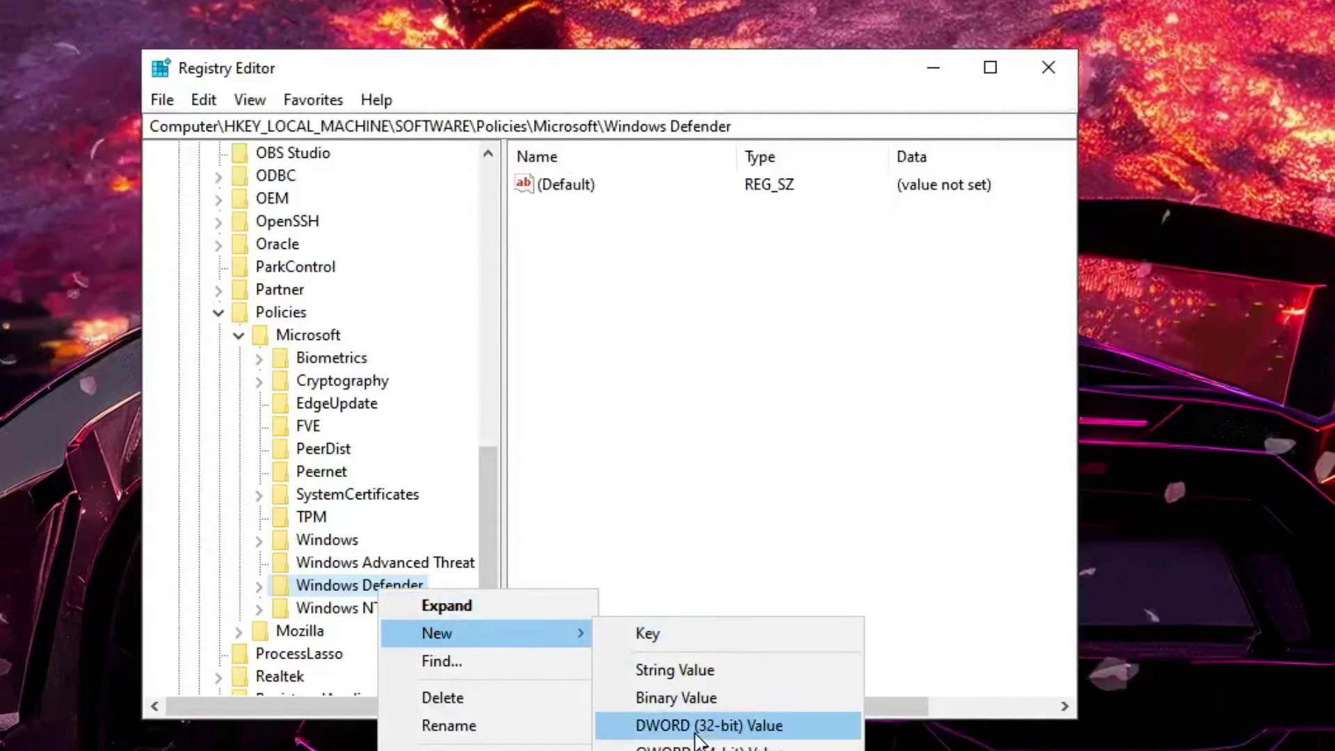
{"action": "left_click", "coordinate": [734, 730]}
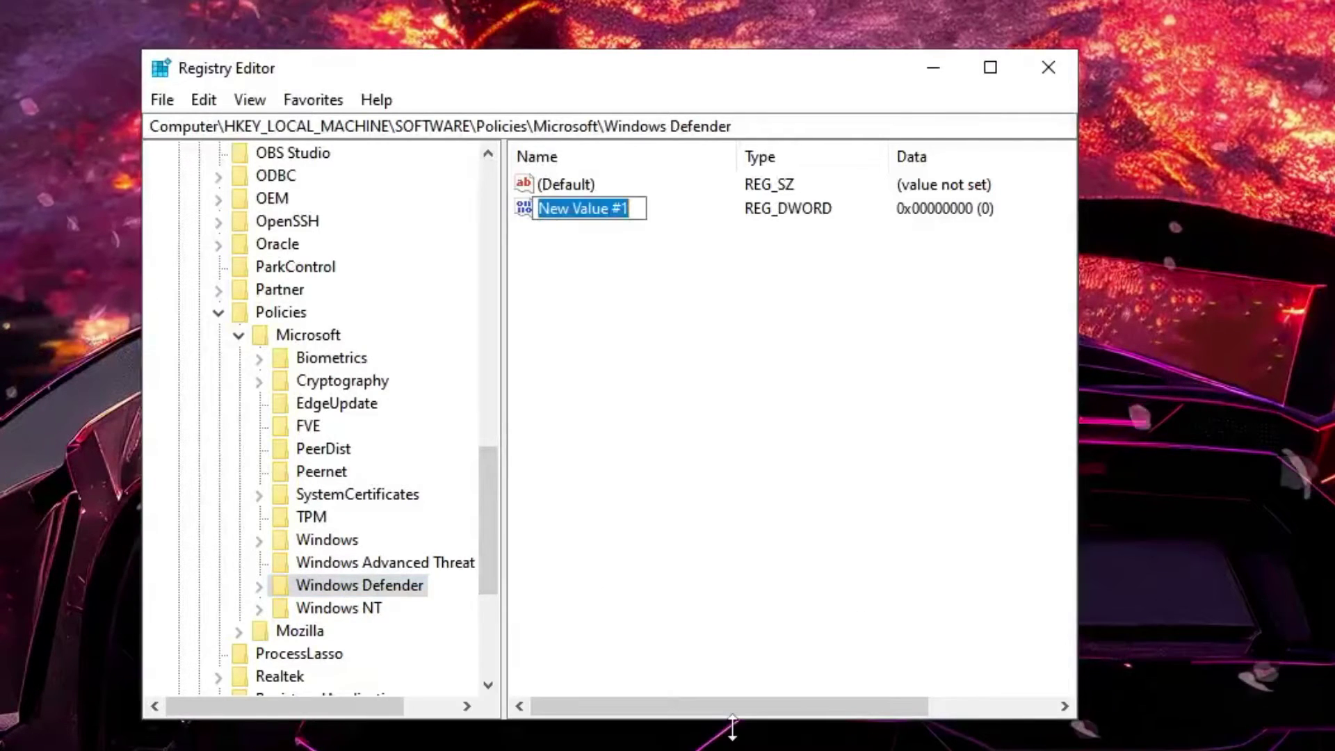
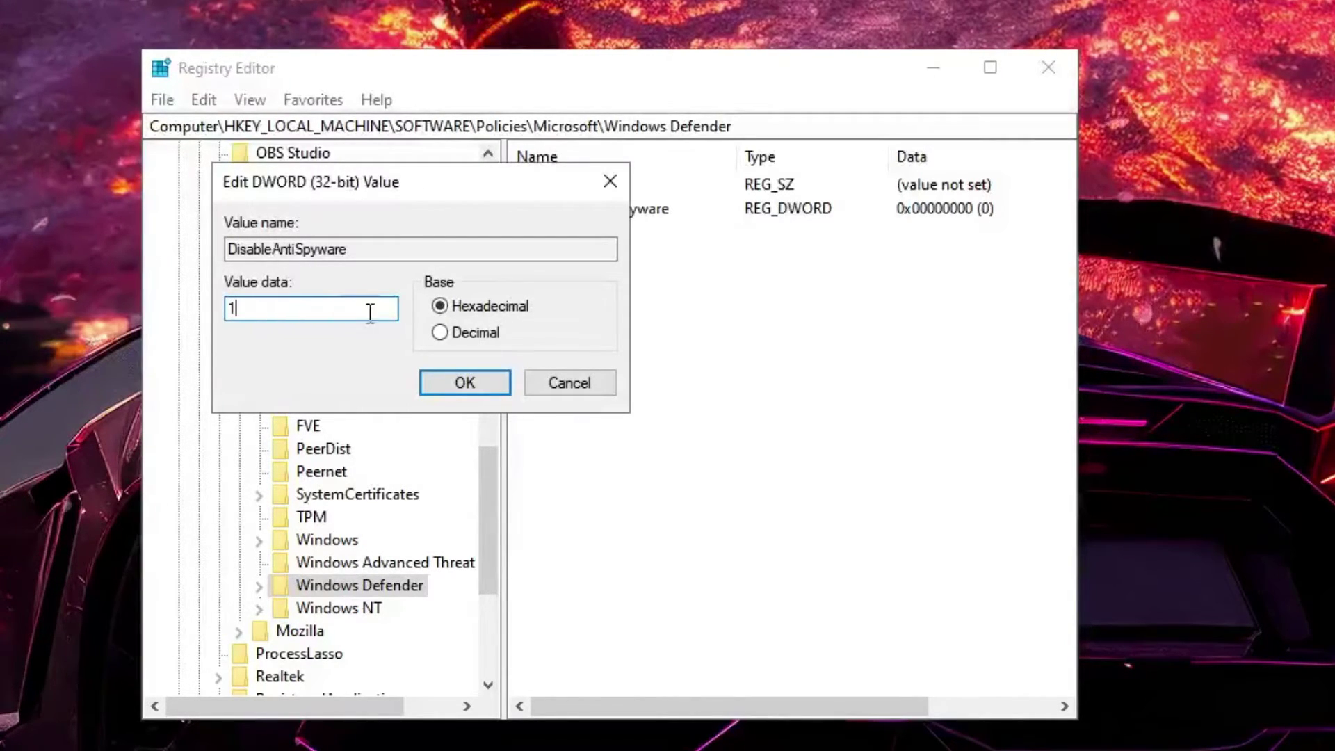
Confirm DisableAntiSpyware value data 1, then exit Registry Editor to the desktop
{"action": "left_click", "coordinate": [462, 387]}
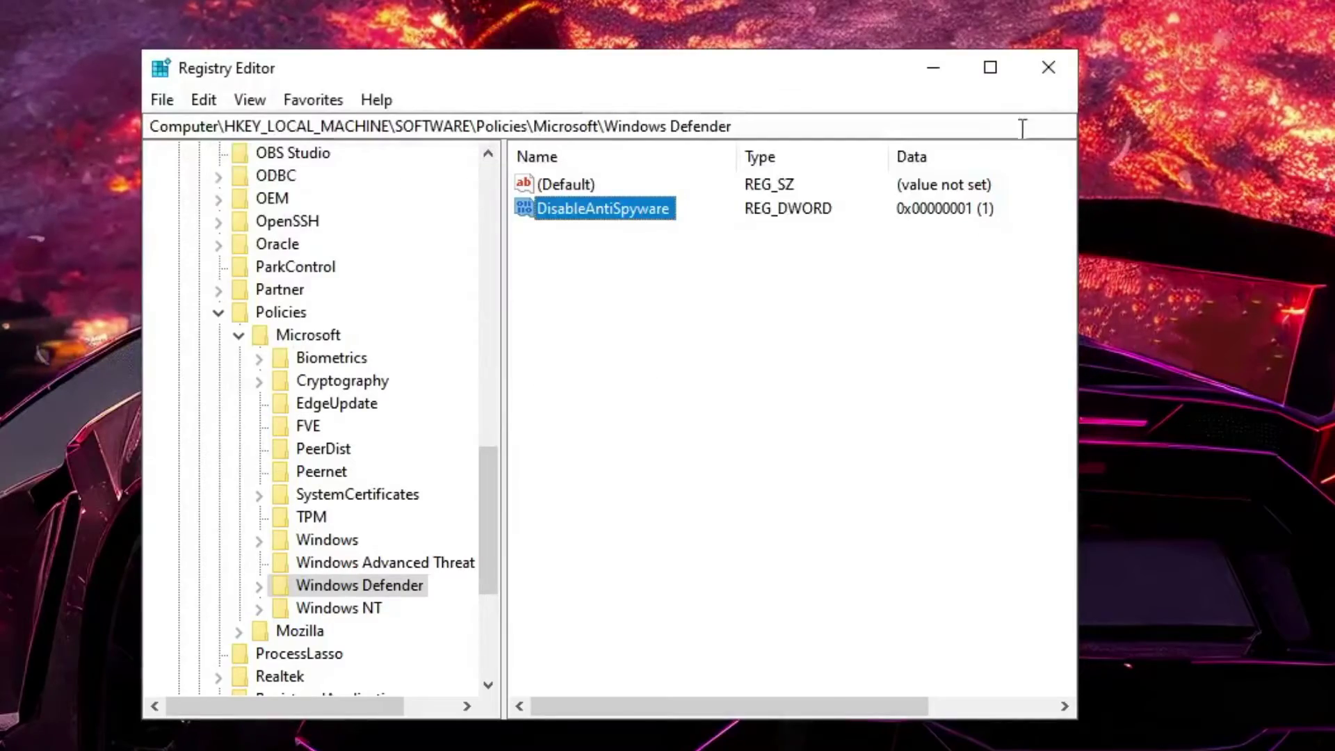
{"action": "left_click", "coordinate": [1047, 69]}
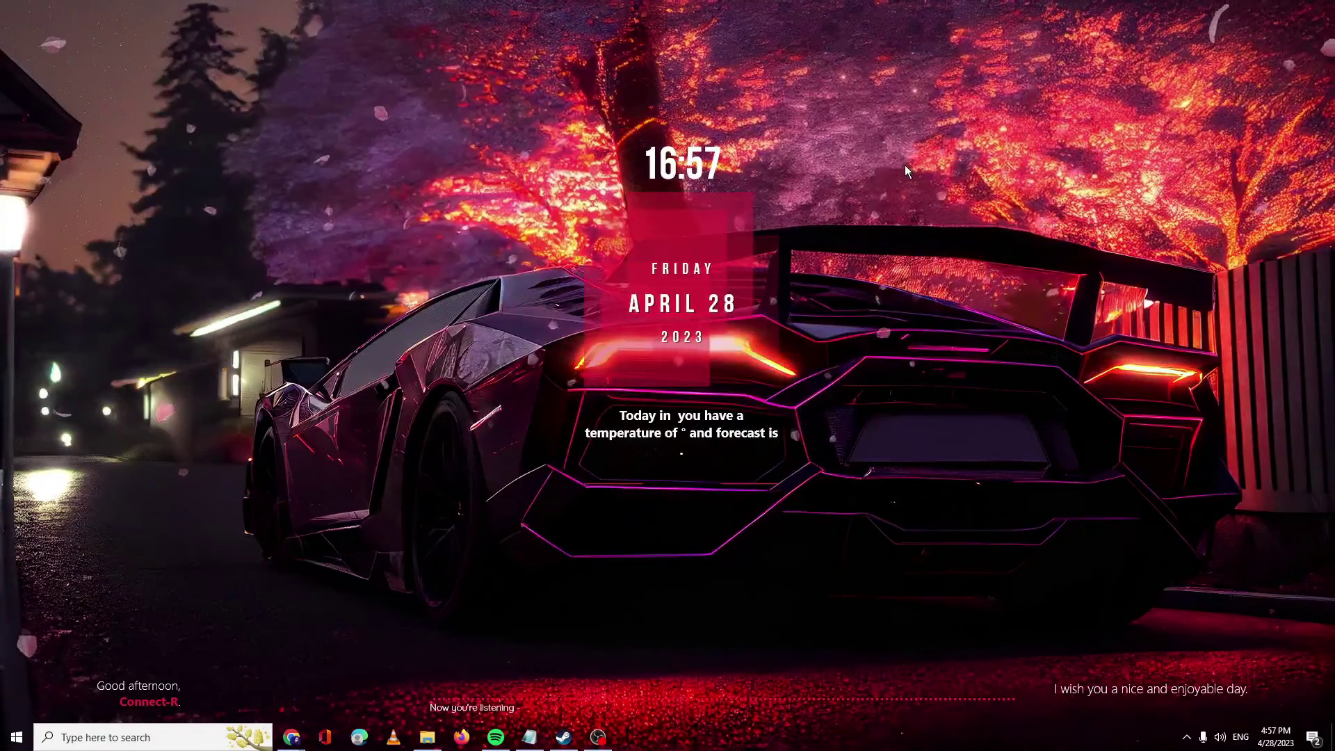